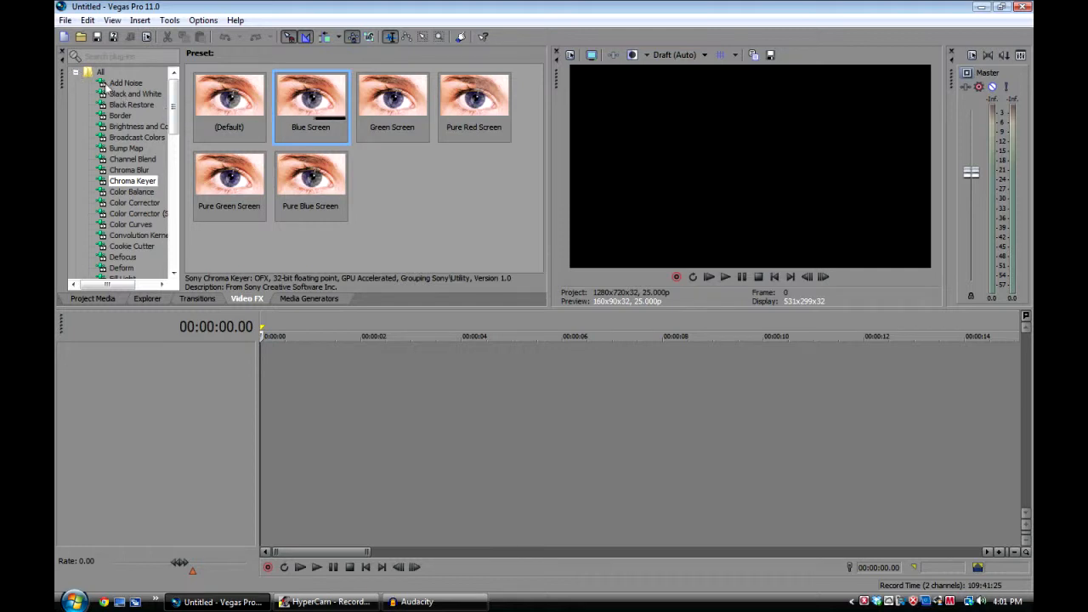
Open the HDV_0360 and HDV_0361 movie clips from the Desktop into the project
left_click(64, 20)
left_click(83, 52)
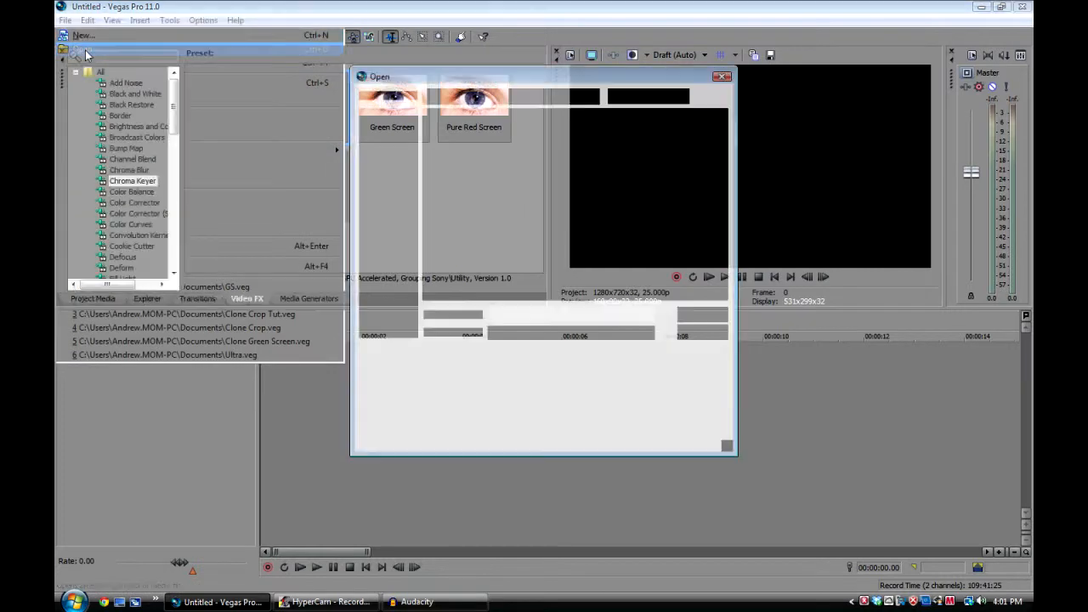
scroll(655, 242, "down", 3)
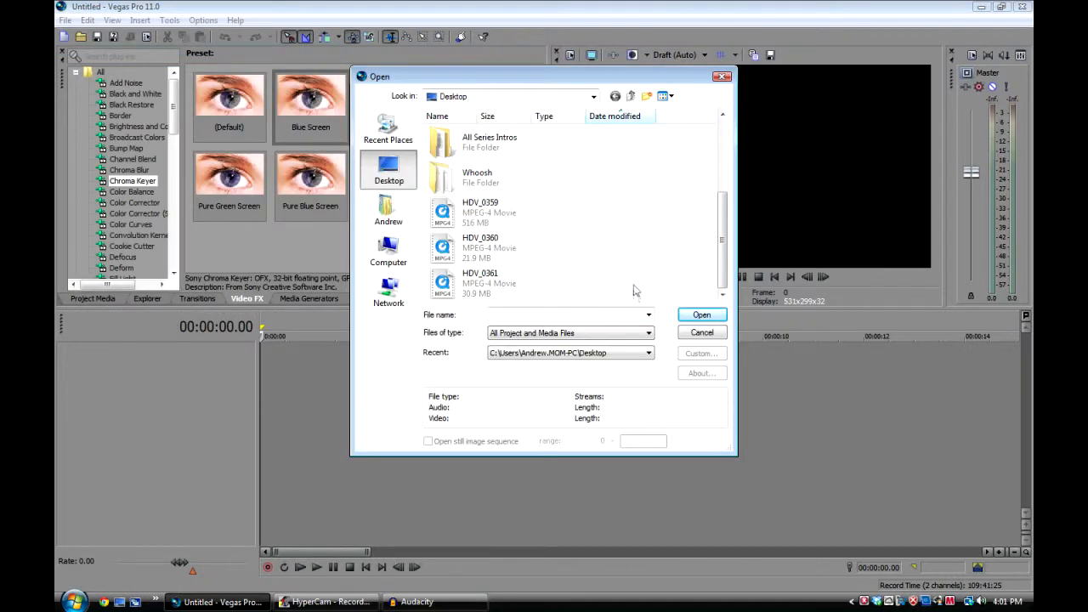
left_click_drag(585, 288, 510, 242)
left_click(699, 315)
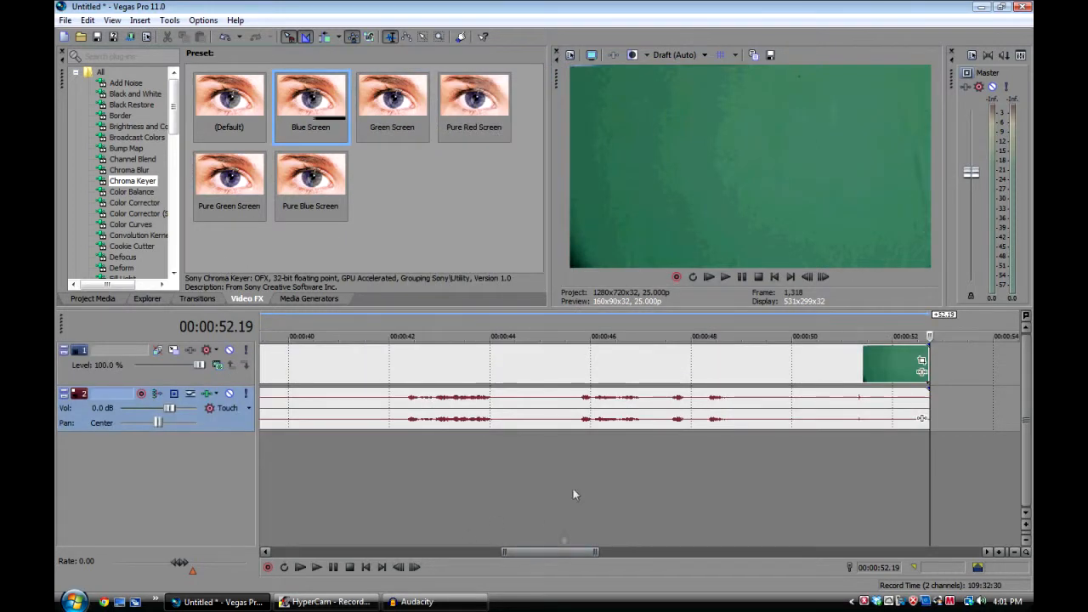
Move the second clip onto a new video track beneath the audio track, aligned to the start of the timeline
scroll(522, 486, "down", 8)
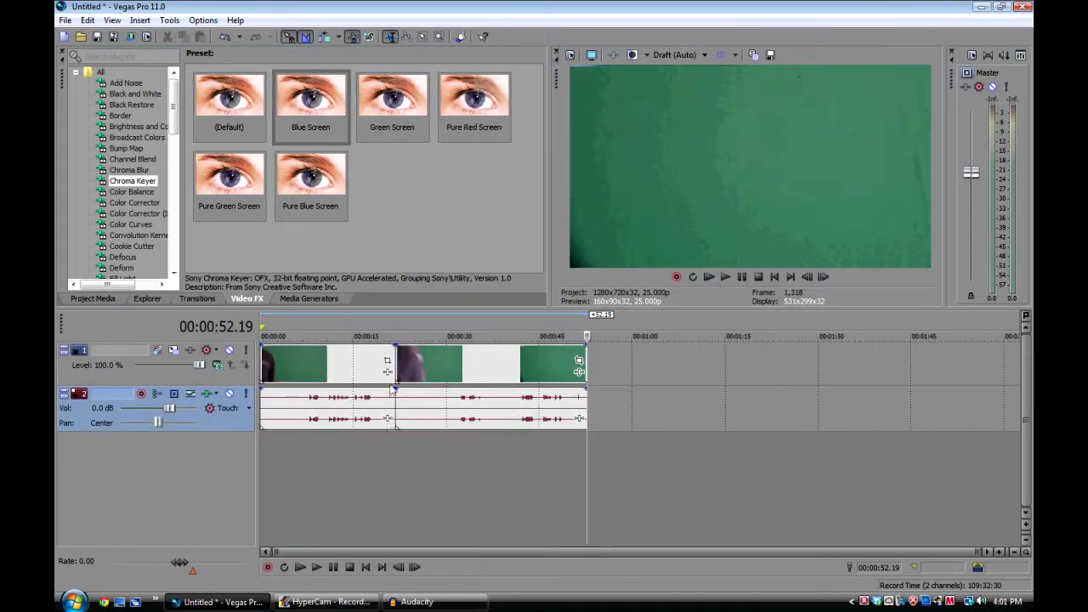
left_click(431, 421)
left_click_drag(431, 421, 275, 485)
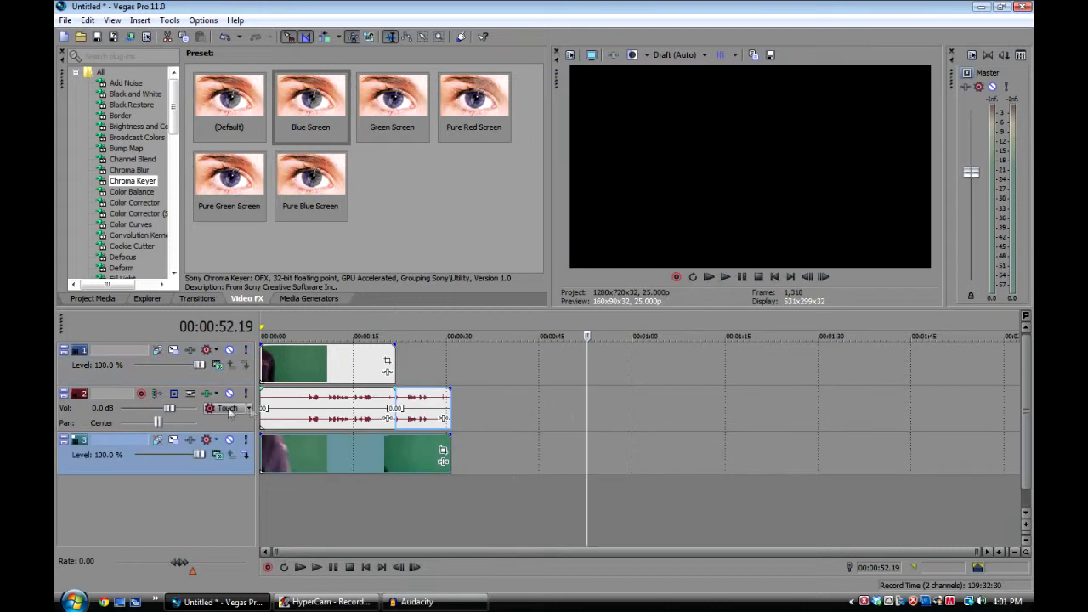
Delete the audio track and trim the end of the lower clip to match the upper clip's end
right_click(227, 426)
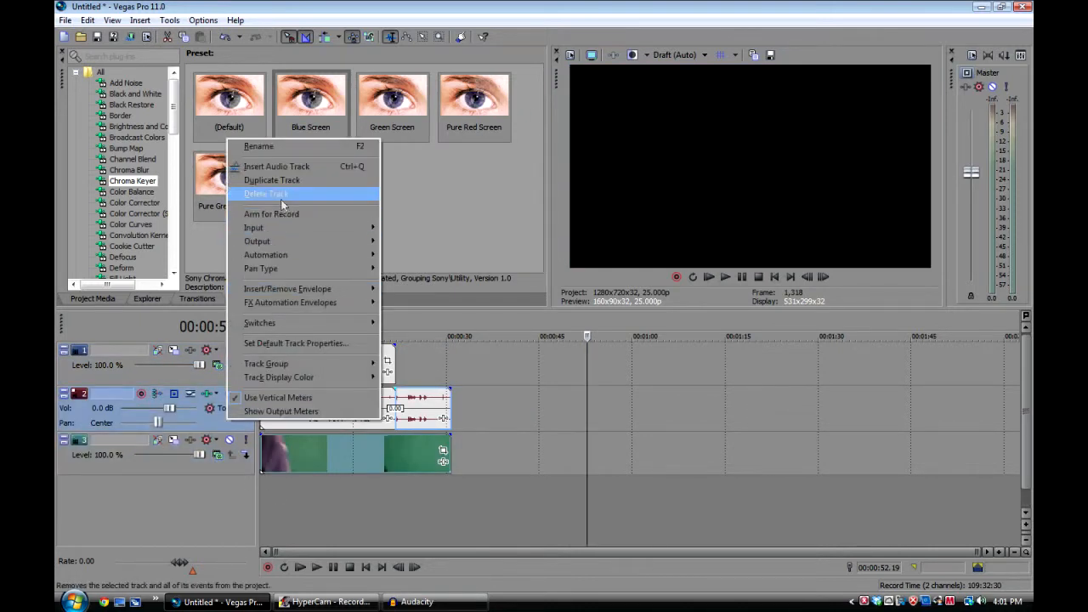
left_click(278, 198)
left_click_drag(450, 405, 395, 405)
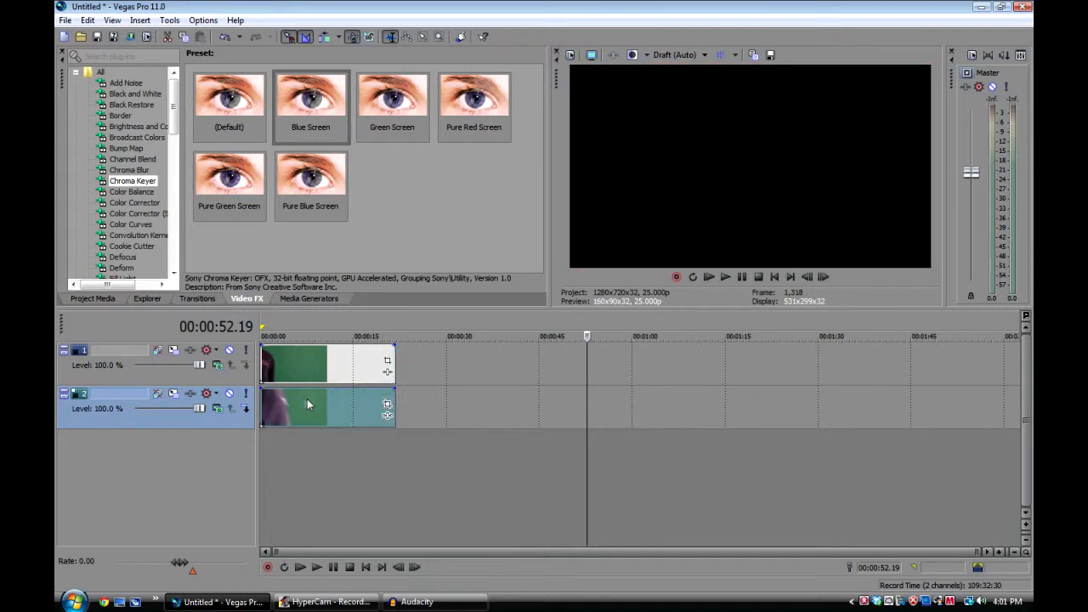
Examine the stacked green-screen clips on both tracks at several points along the timeline
left_click(297, 359)
left_click_drag(297, 355, 326, 352)
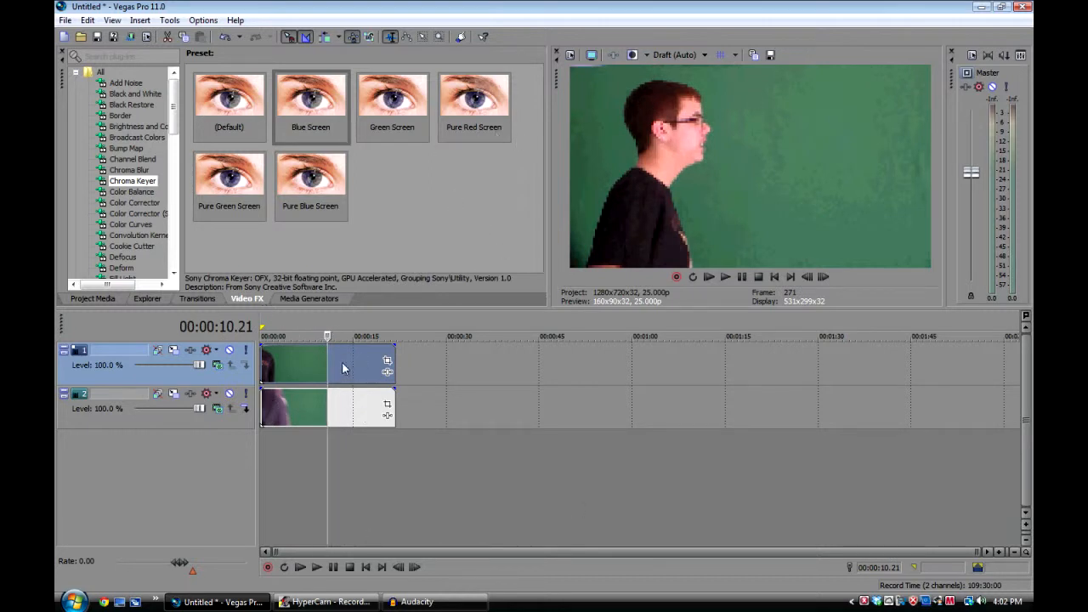
left_click(300, 411)
left_click(300, 369)
left_click(337, 400)
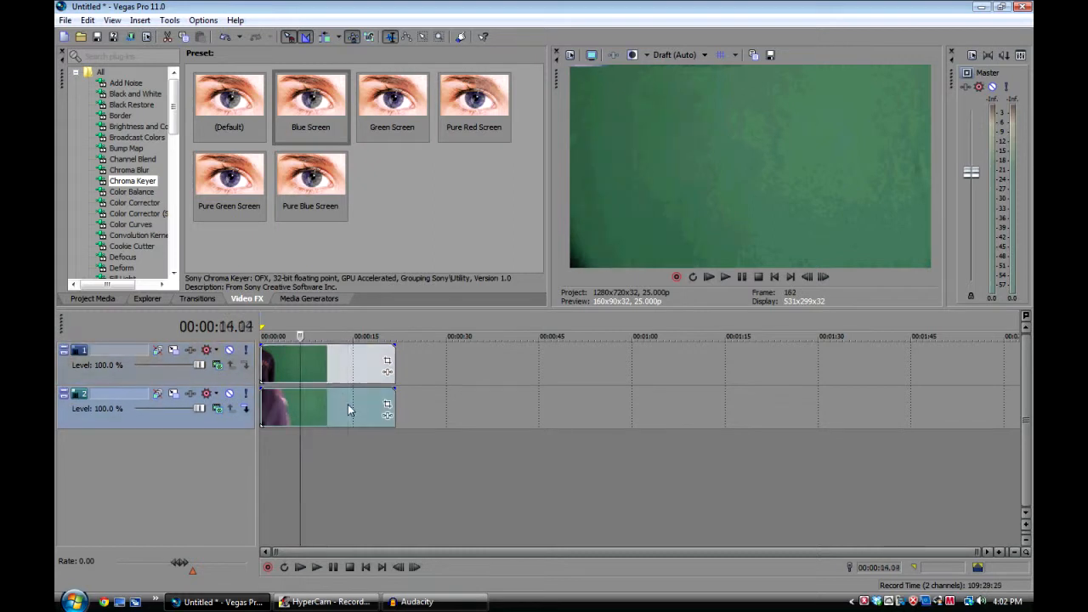
left_click(338, 374)
left_click(300, 407)
left_click(305, 370)
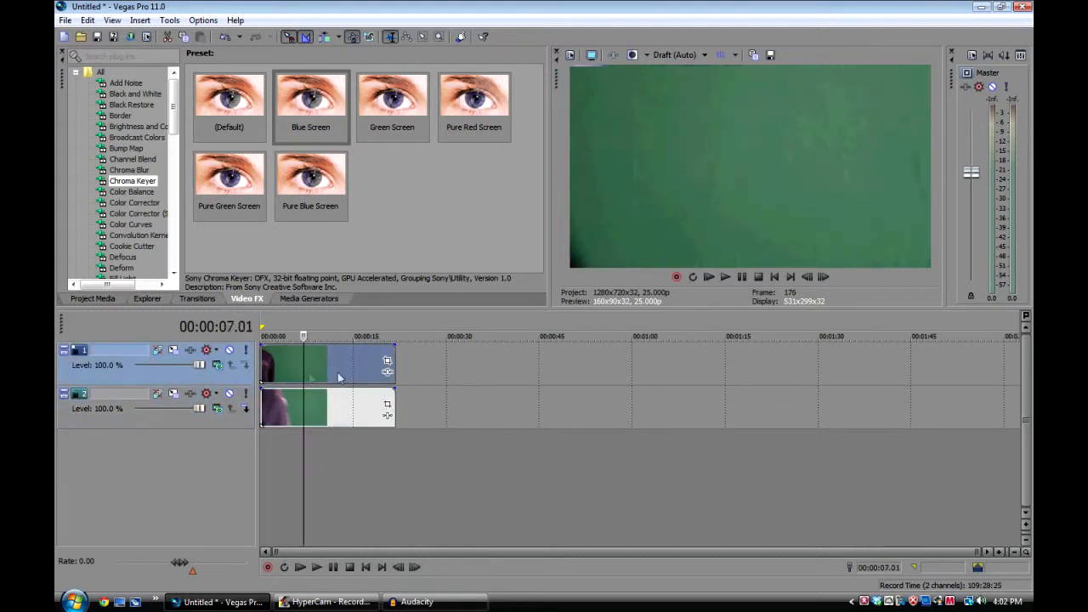
left_click(347, 378)
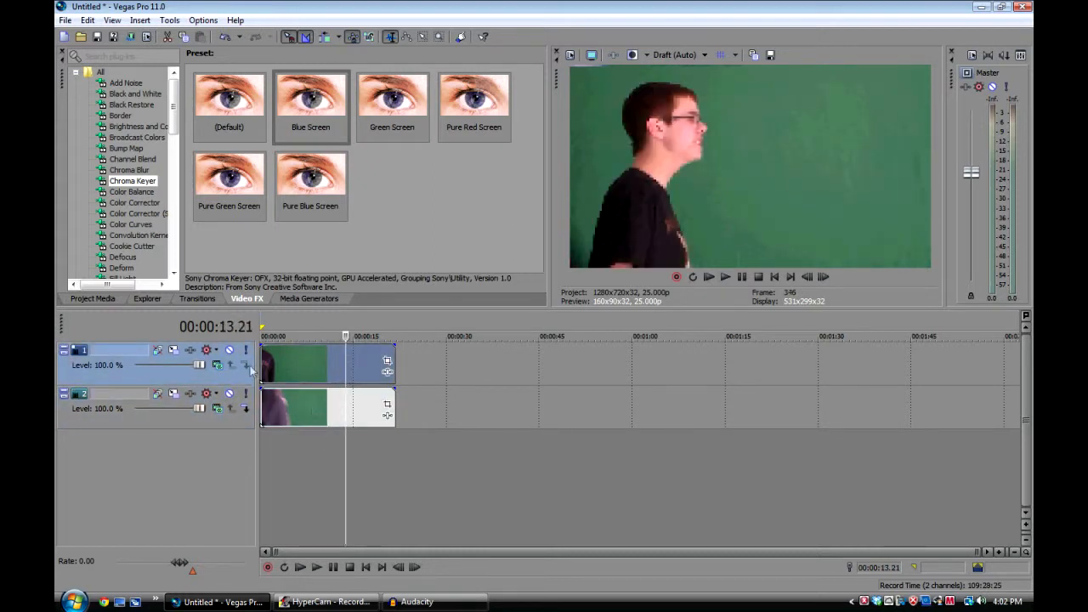
Mute and unmute the upper video track repeatedly to compare the two clips in the preview
left_click(228, 351)
left_click(229, 350)
left_click(229, 350)
left_click(228, 351)
left_click(229, 350)
left_click(228, 351)
left_click(229, 351)
left_click(229, 350)
left_click(229, 350)
left_click(229, 350)
left_click(228, 350)
left_click(229, 350)
left_click(228, 350)
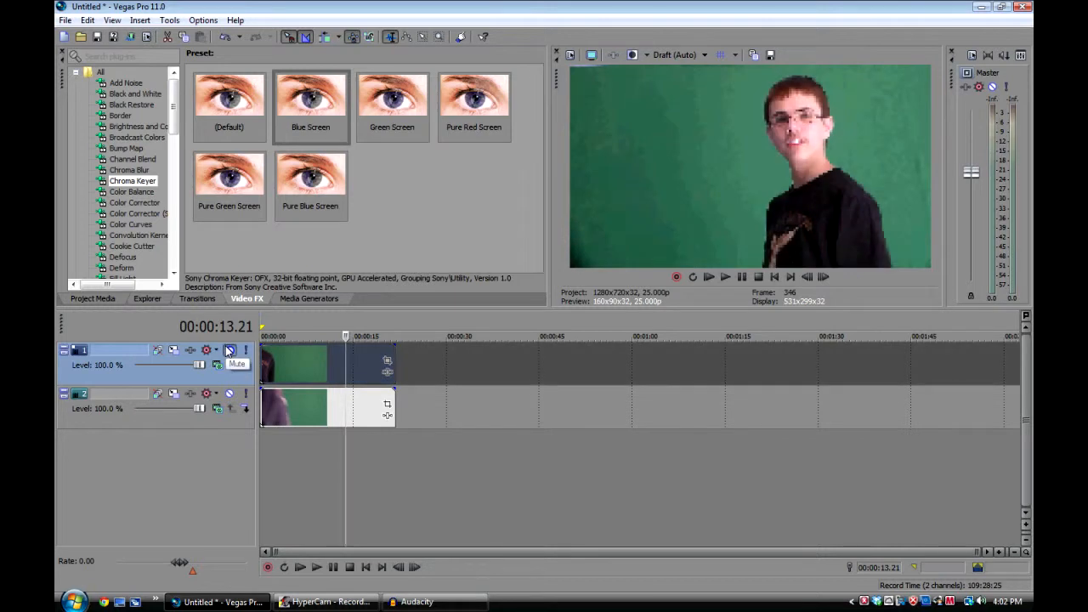
left_click(228, 350)
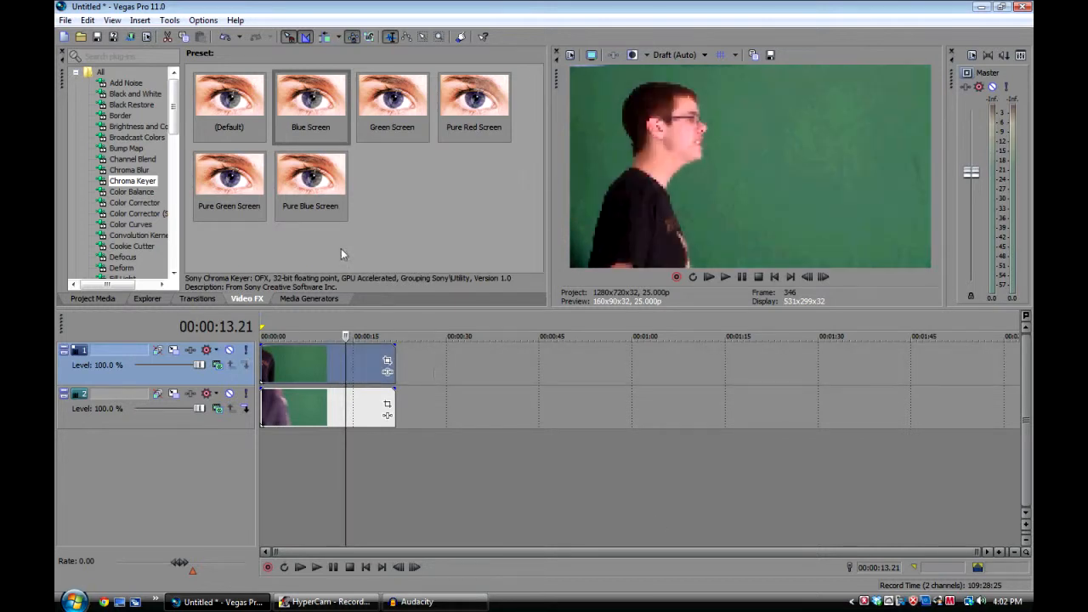
Set the video preview quality to Preview (Full)
left_click(704, 54)
mouse_move(684, 85)
left_click(786, 99)
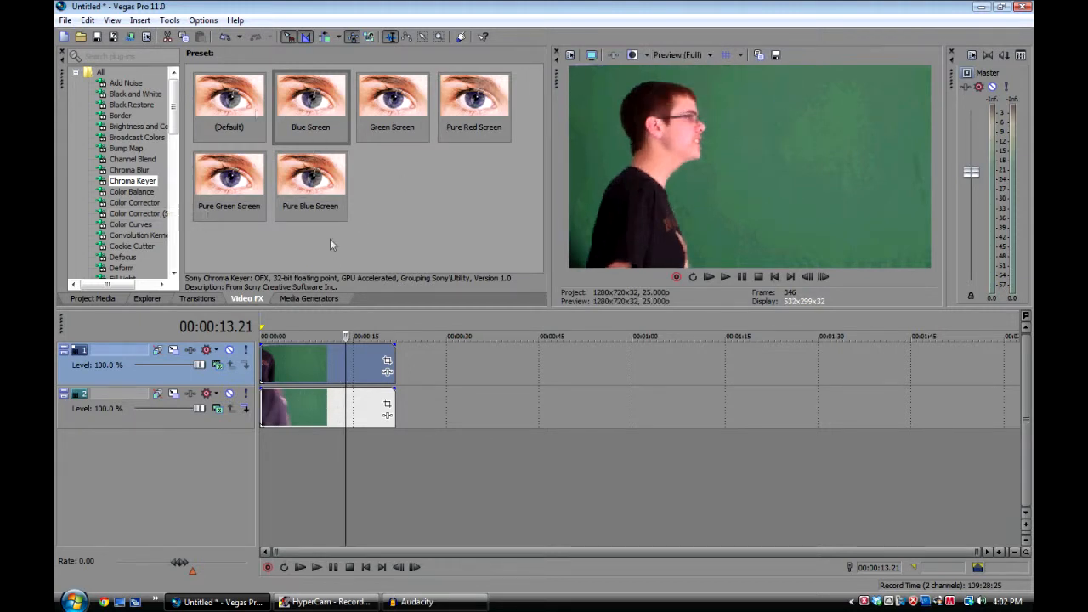
Apply the Chroma Keyer's Green Screen preset to the upper clip and adjust its key color to 115, 0.78, 0.8
left_click(141, 182)
left_click_drag(407, 102, 312, 359)
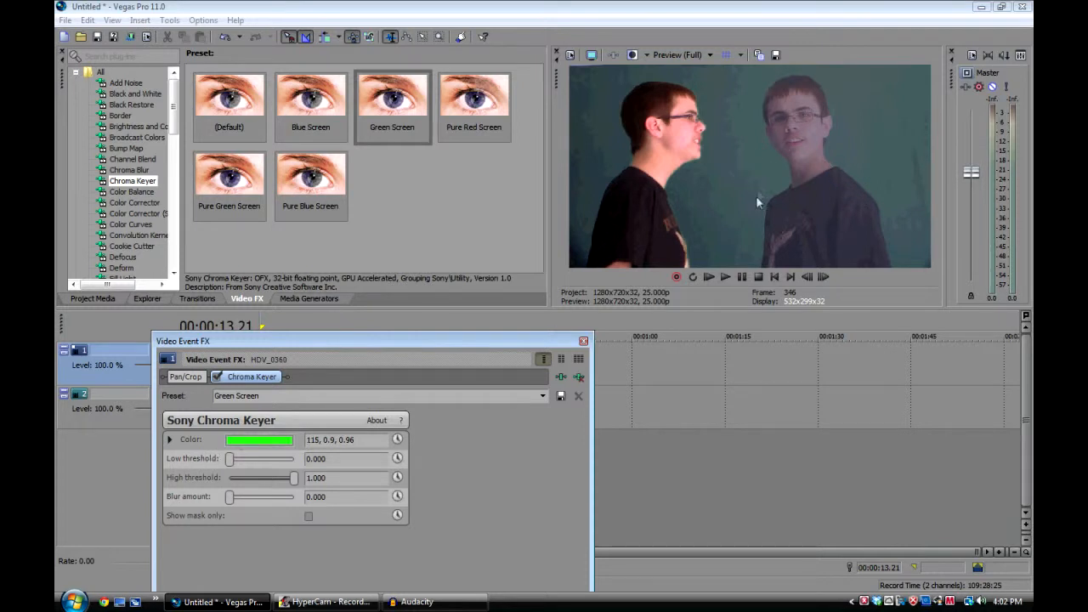
left_click(273, 448)
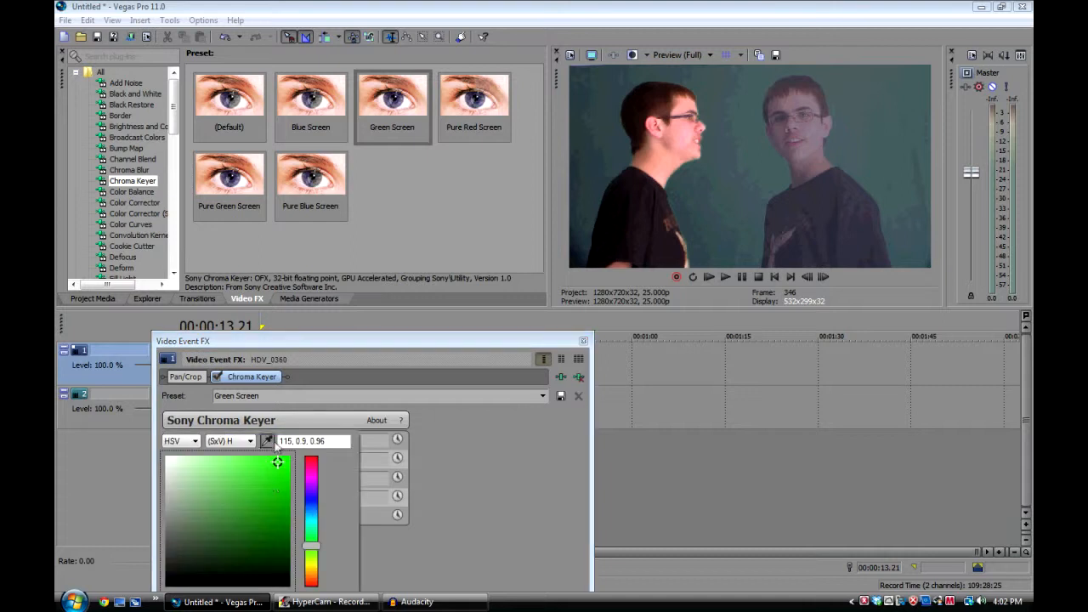
left_click_drag(279, 464, 263, 483)
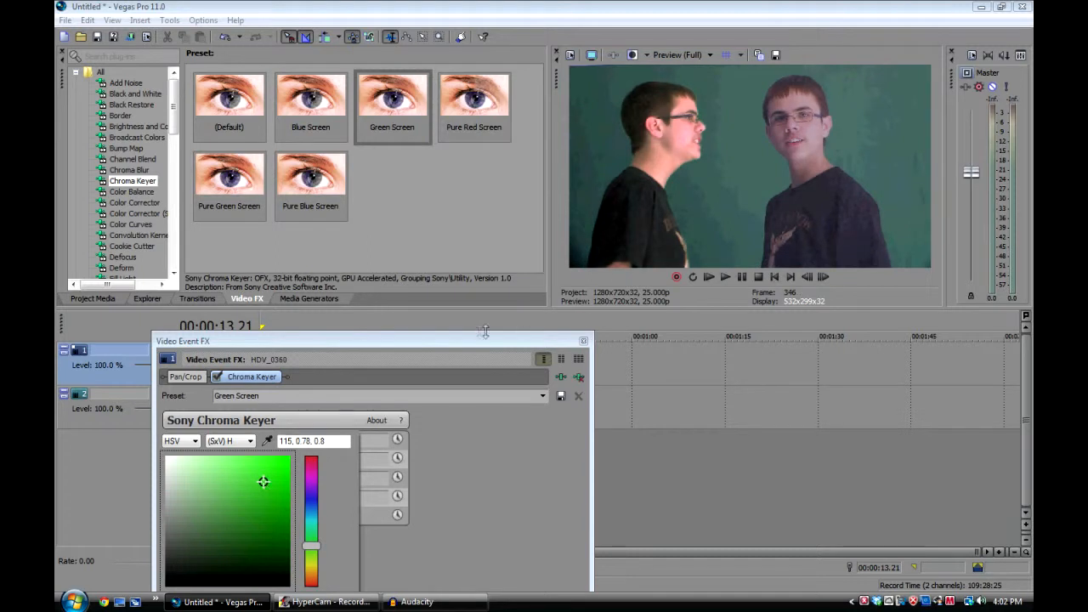
Sample the Chroma Keyer's key color from the green backdrop in the upper clip's timeline thumbnail
left_click_drag(469, 340, 834, 243)
left_click(626, 344)
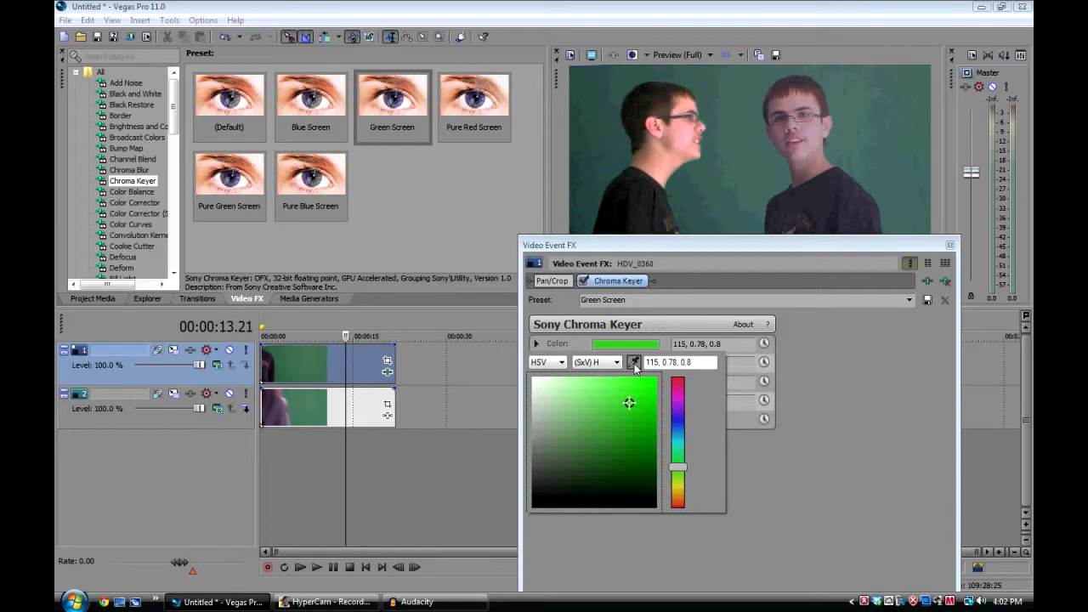
left_click(634, 363)
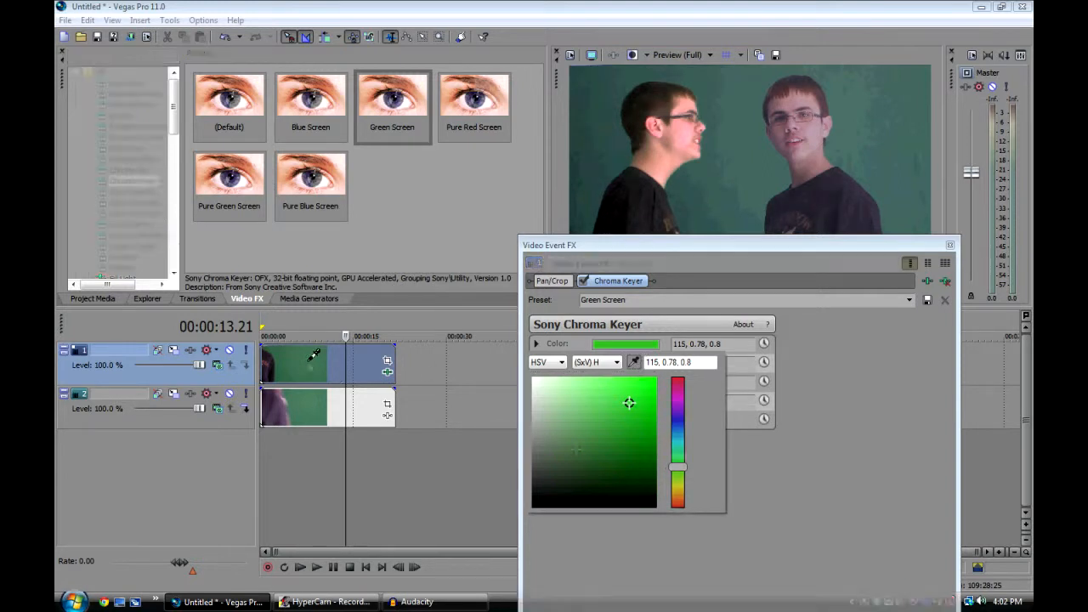
left_click(299, 362)
left_click(918, 442)
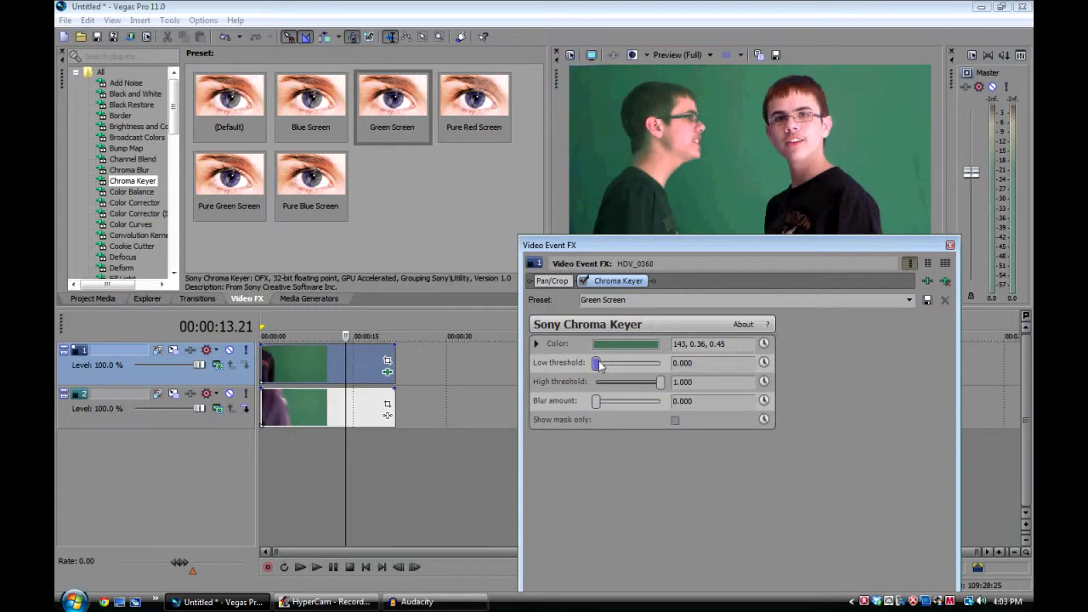
Try out the Chroma Keyer thresholds, set low to 0.000 and high to 0.500, and close the effect settings
left_click_drag(599, 364, 619, 375)
scroll(618, 369, "down", 10)
scroll(608, 360, "up", 10)
scroll(603, 359, "down", 8)
scroll(602, 362, "down", 2)
scroll(661, 383, "down", 7)
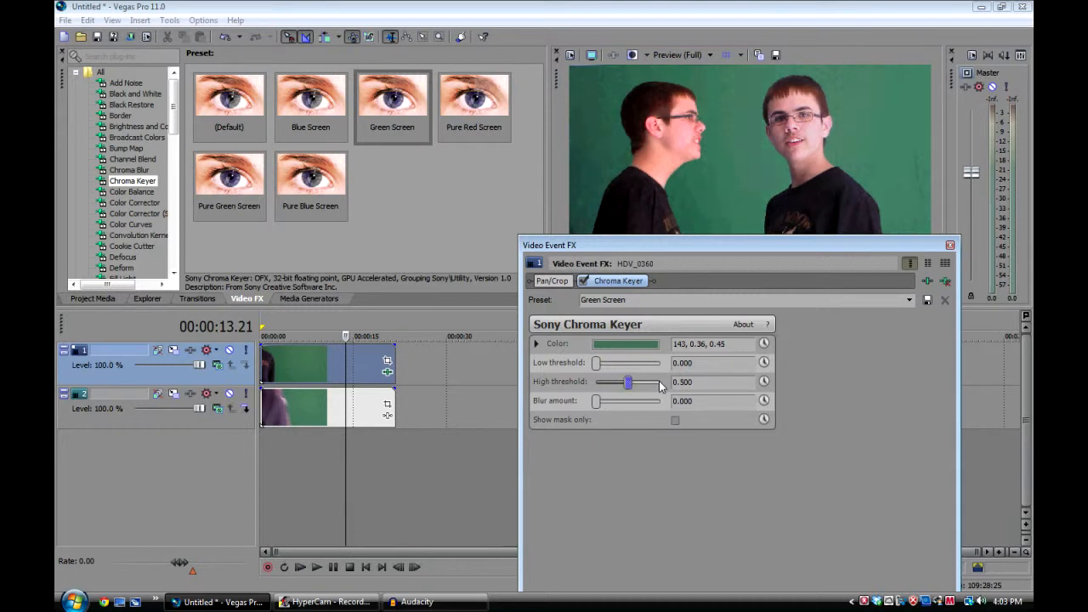
left_click_drag(743, 244, 430, 276)
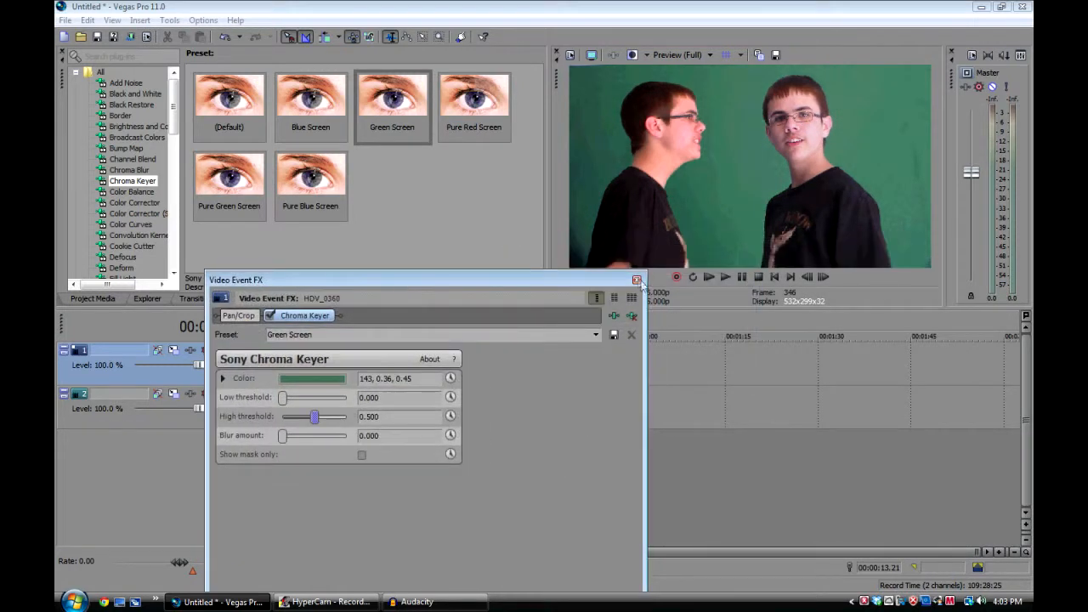
left_click(637, 280)
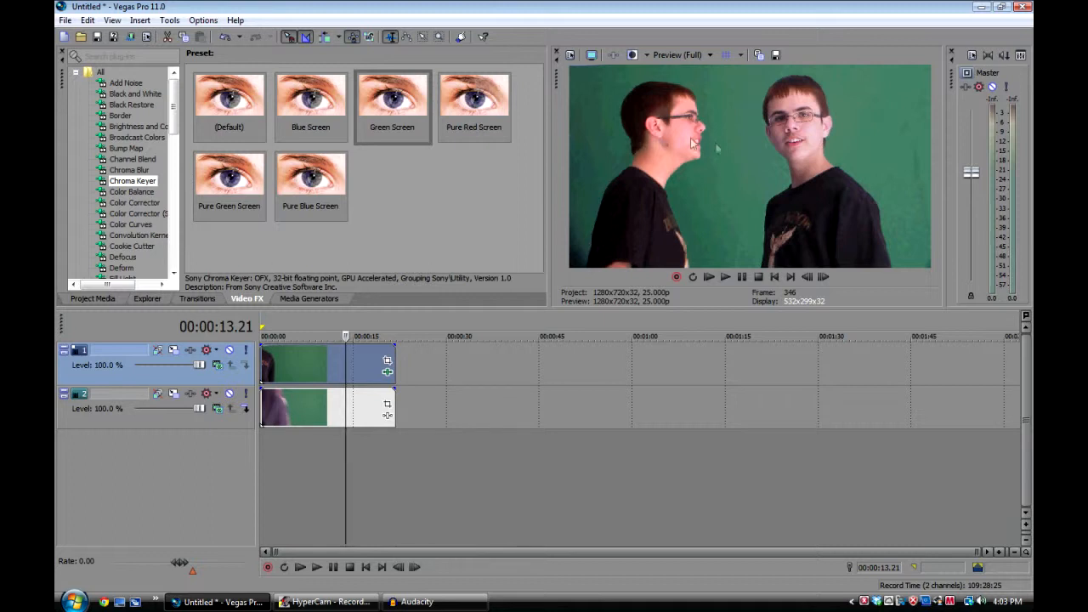
Check the keyed composite at several points on the timeline, ending at 00:00:15.03
left_click(332, 414)
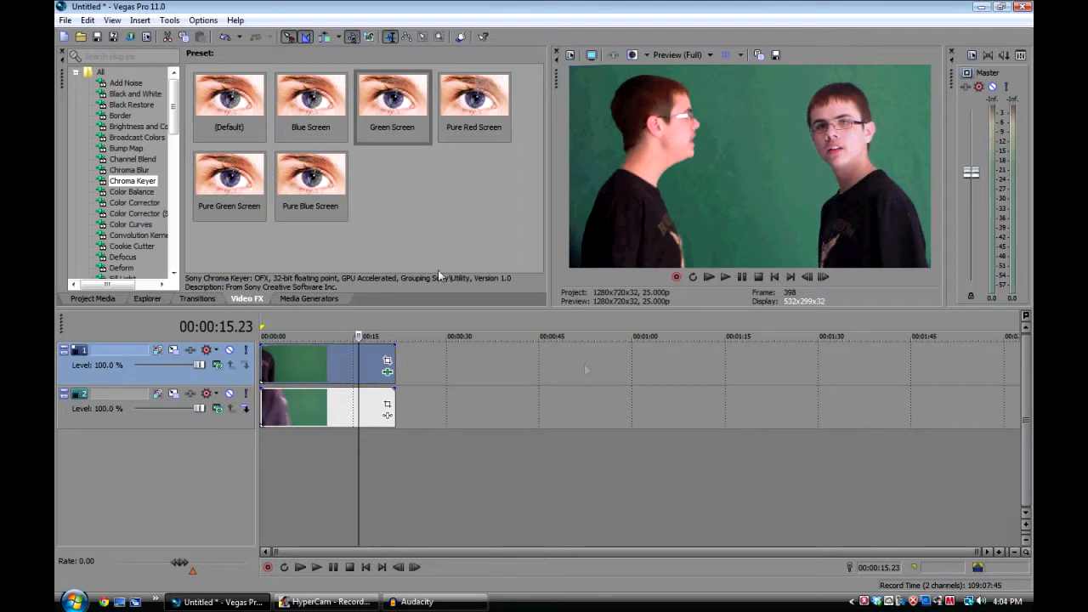
left_click(323, 374)
left_click(370, 376)
left_click(366, 379)
left_click_drag(366, 379, 354, 381)
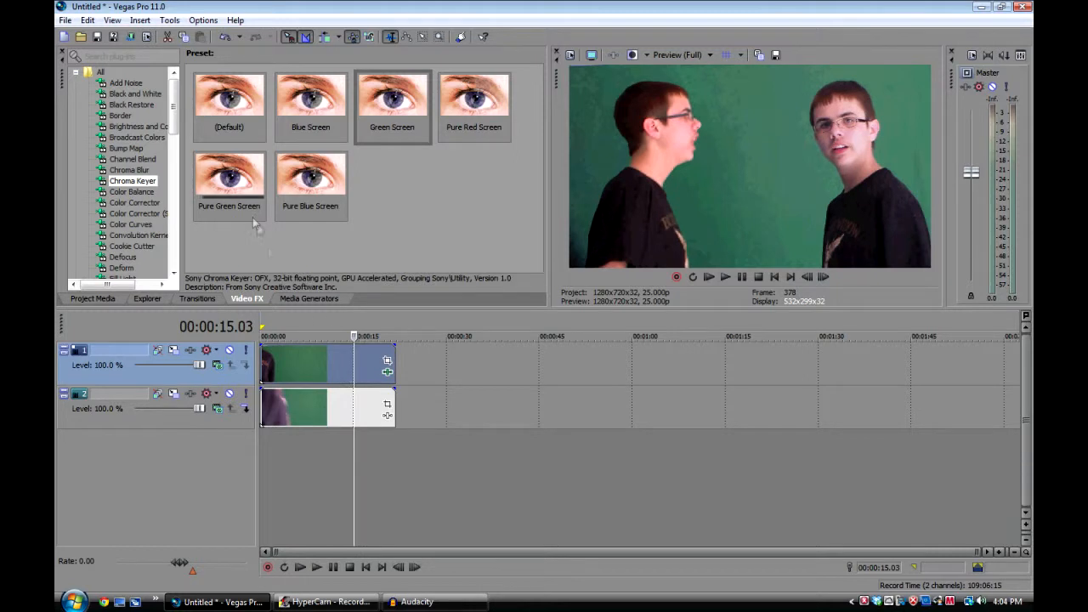
Reopen the upper clip's Chroma Keyer settings and resample the key color from the green backdrop in the preview
left_click(245, 116)
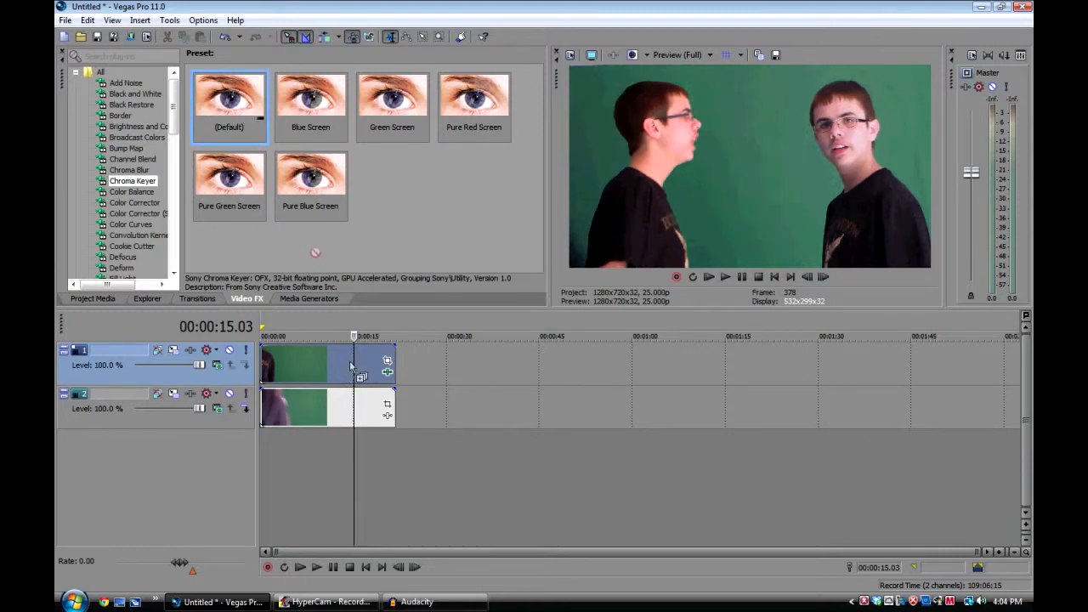
left_click(387, 371)
left_click_drag(379, 282, 710, 225)
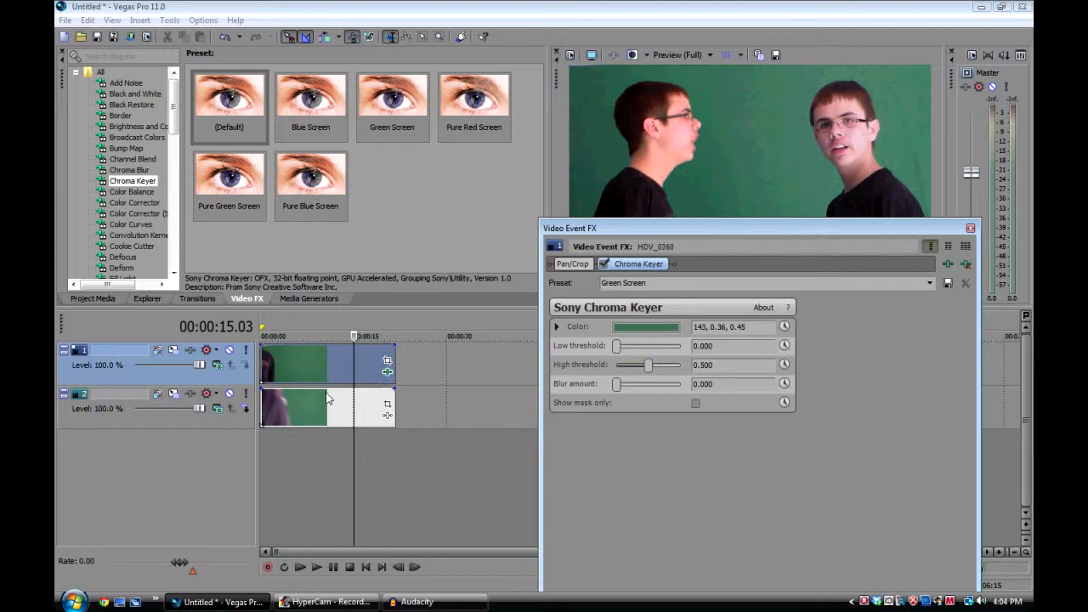
left_click(132, 183)
left_click(401, 100)
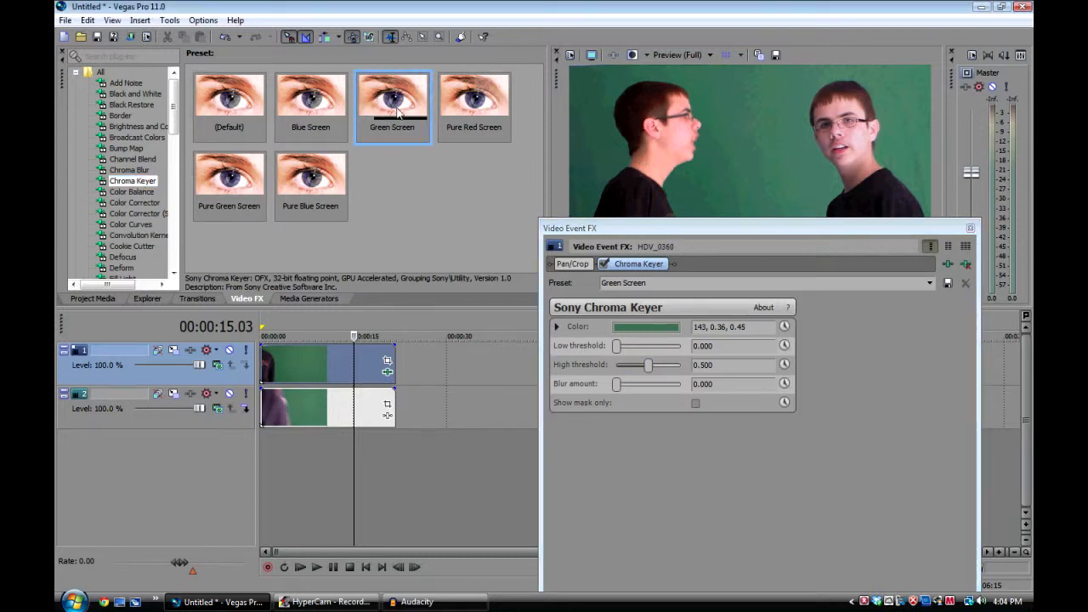
left_click(648, 330)
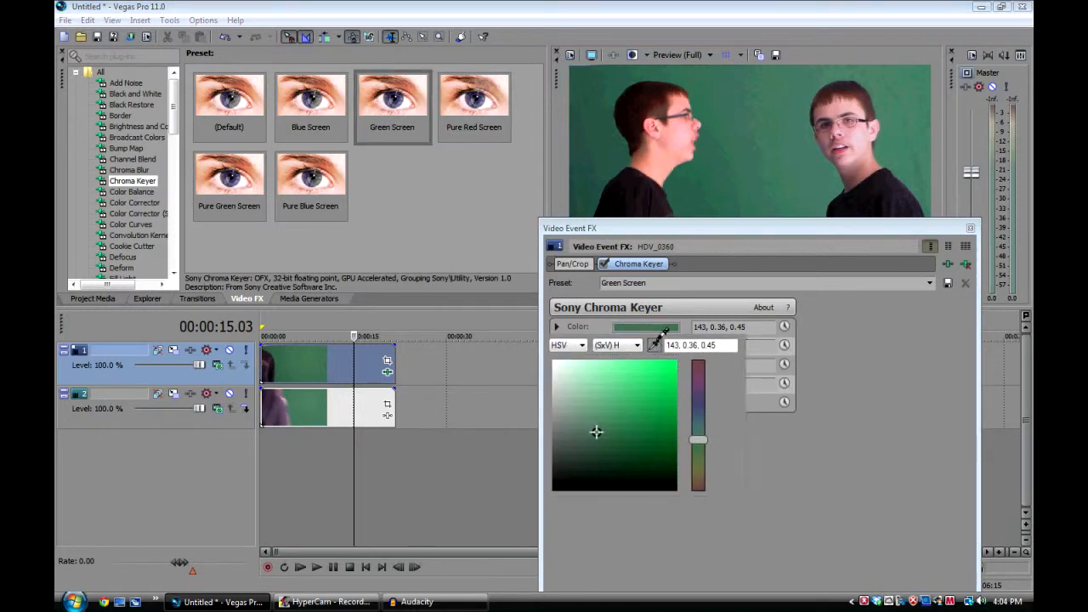
left_click(738, 116)
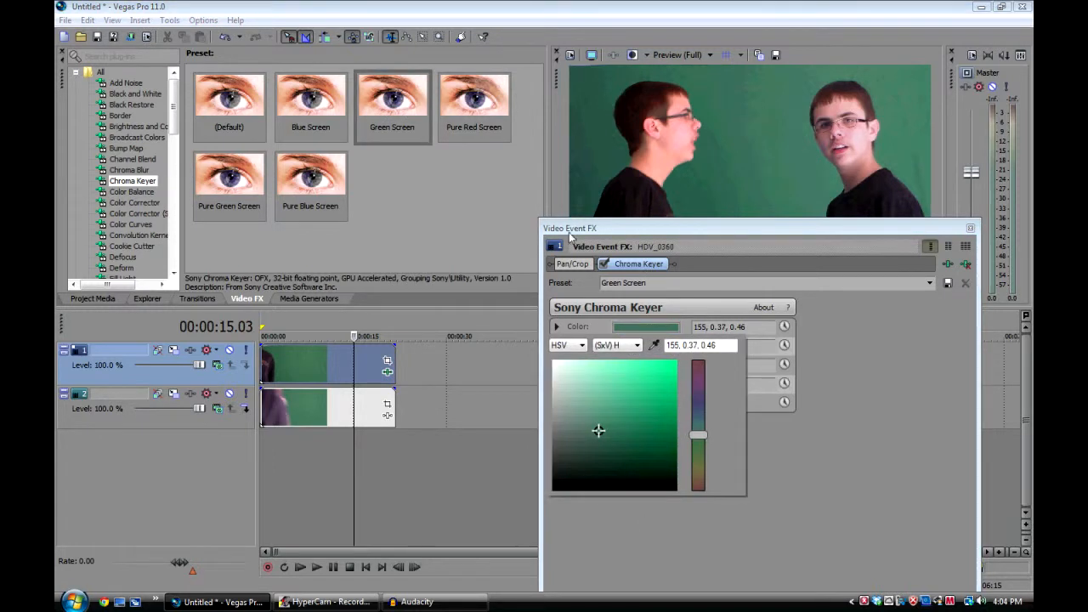
left_click(916, 381)
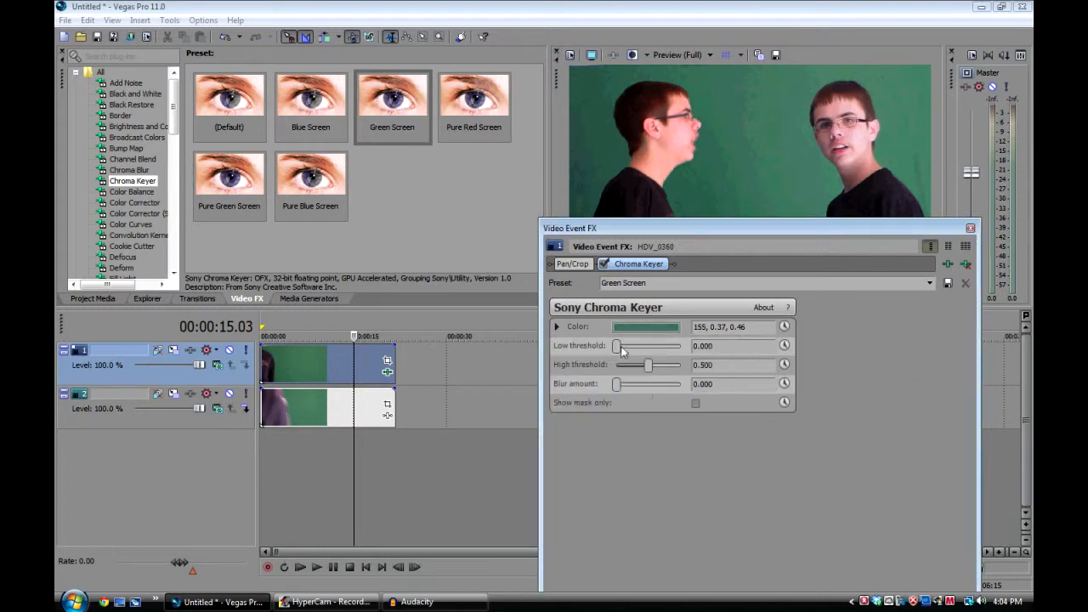
Set the Chroma Keyer's low threshold to 0.200 and close the effect settings
left_click_drag(620, 350, 622, 352)
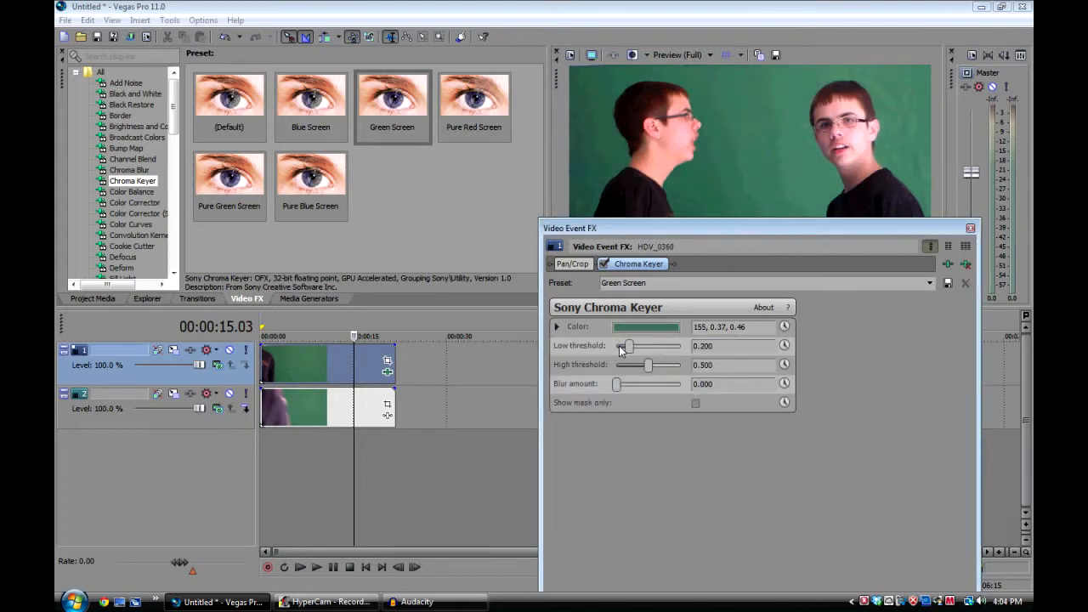
left_click_drag(728, 228, 486, 343)
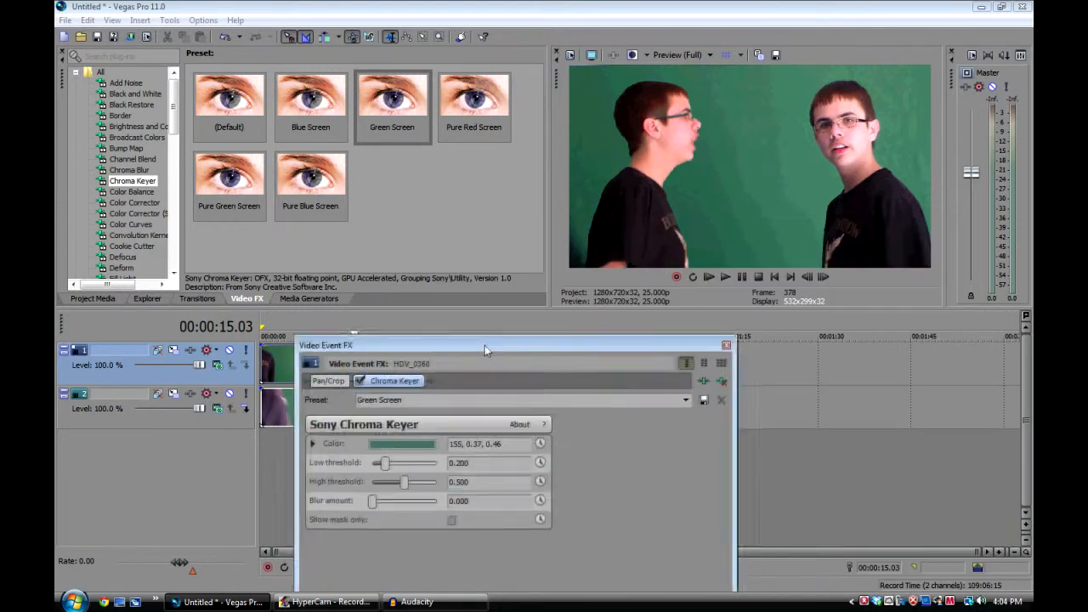
left_click(385, 463)
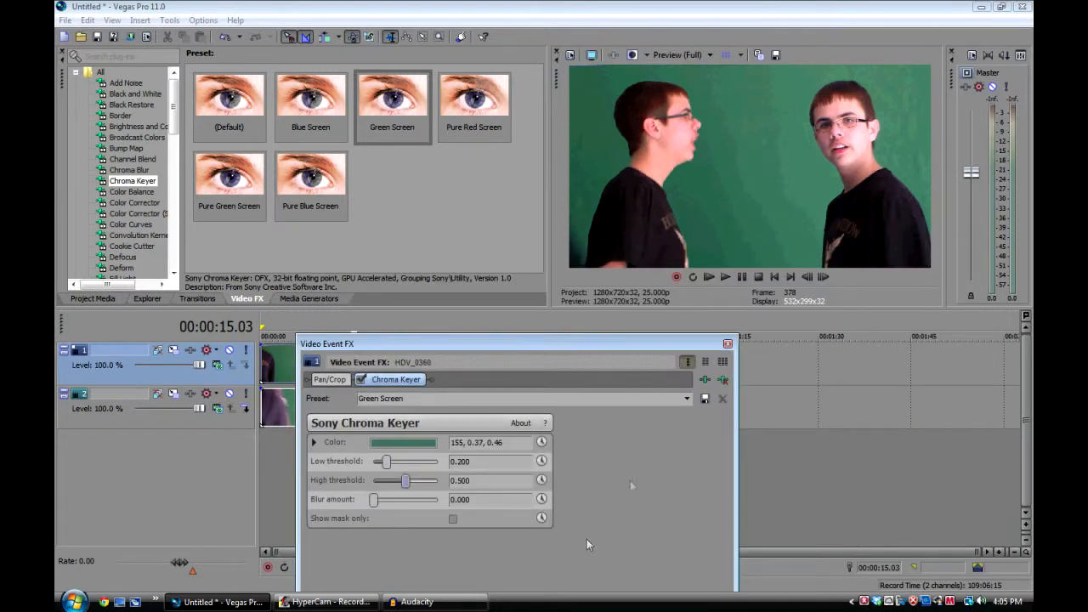
left_click(727, 344)
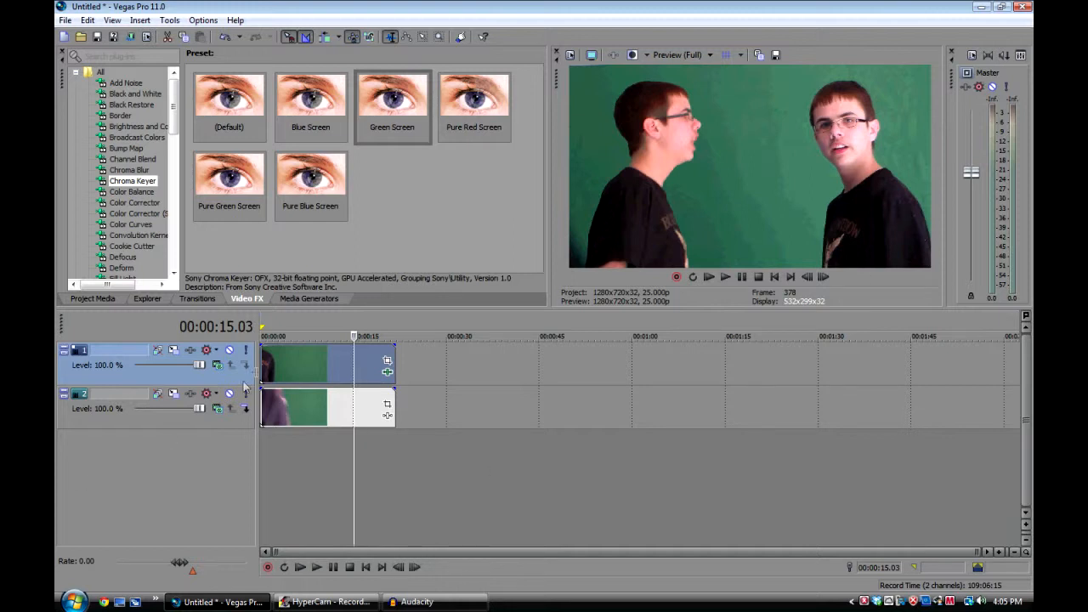
Play the keyed composite from 00:00:10.24 and check further frames on the timeline, ending at 00:00:16.03
left_click(328, 386)
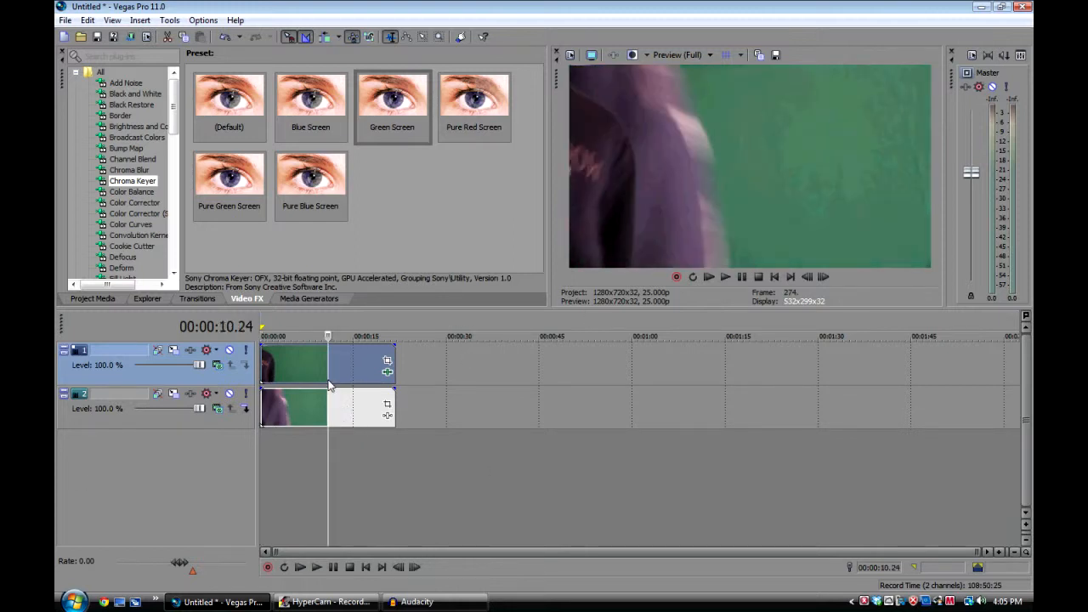
key("space")
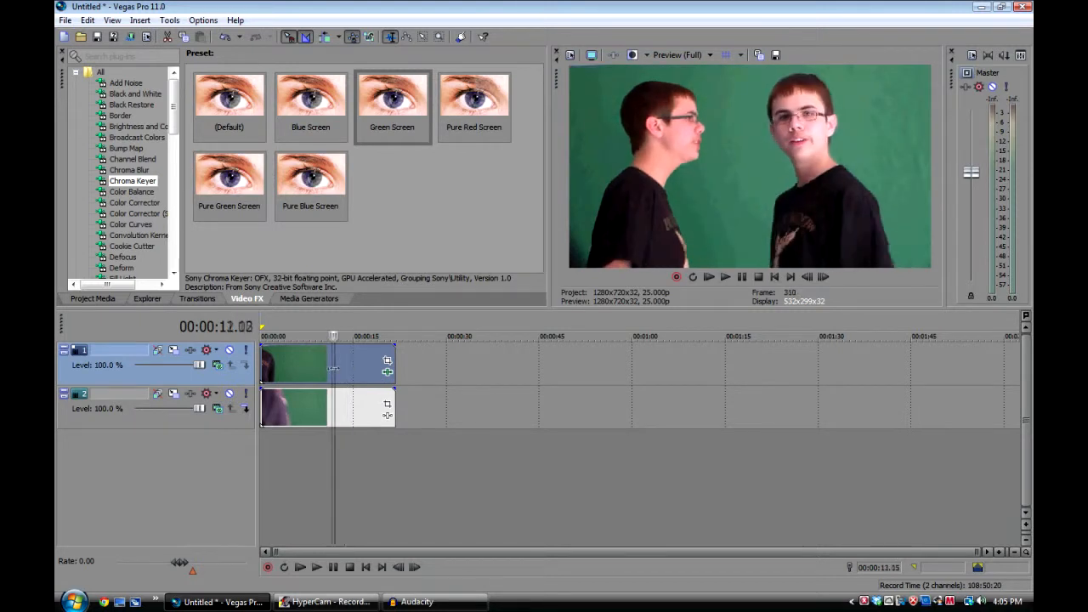
key("space")
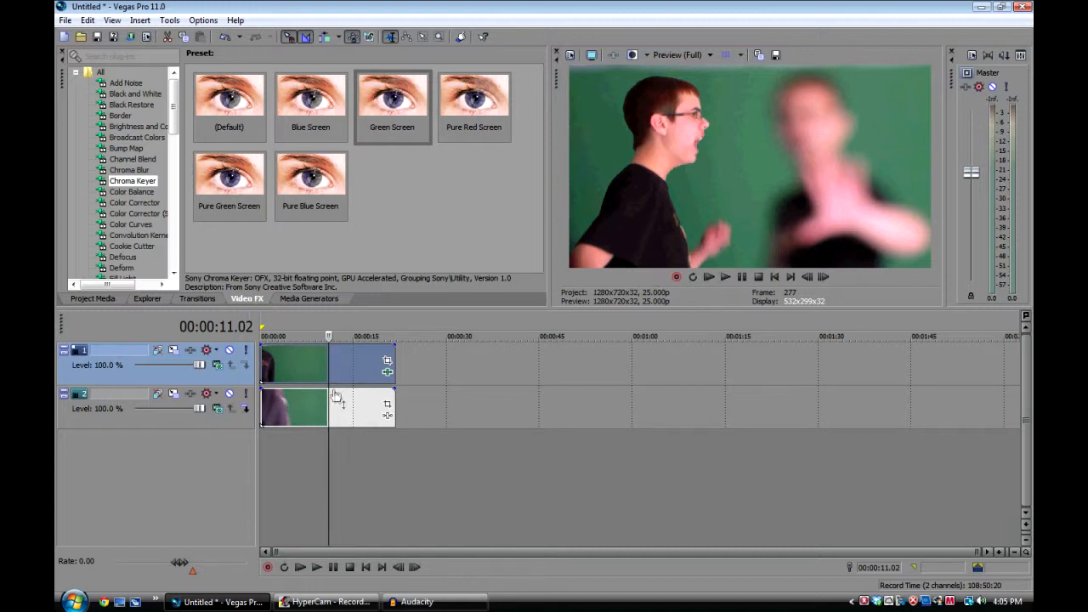
left_click(340, 417)
left_click(360, 409)
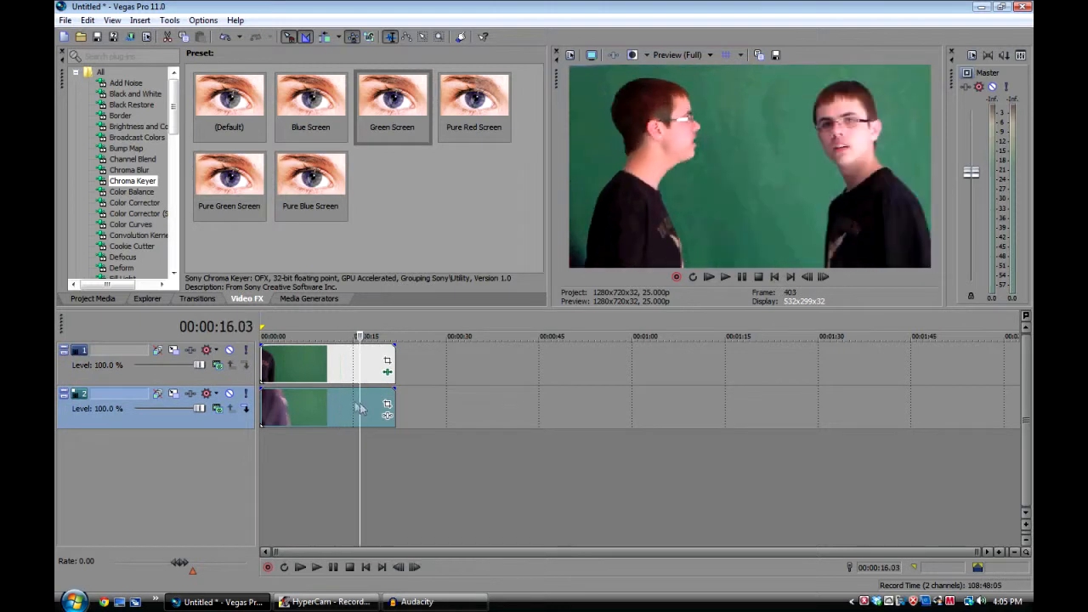
Try a reduced opacity on the upper clip, play the composite briefly, and restore the clip to full opacity
mouse_move(352, 391)
left_mouse_down()
mouse_move(350, 406)
mouse_move(348, 386)
left_mouse_up()
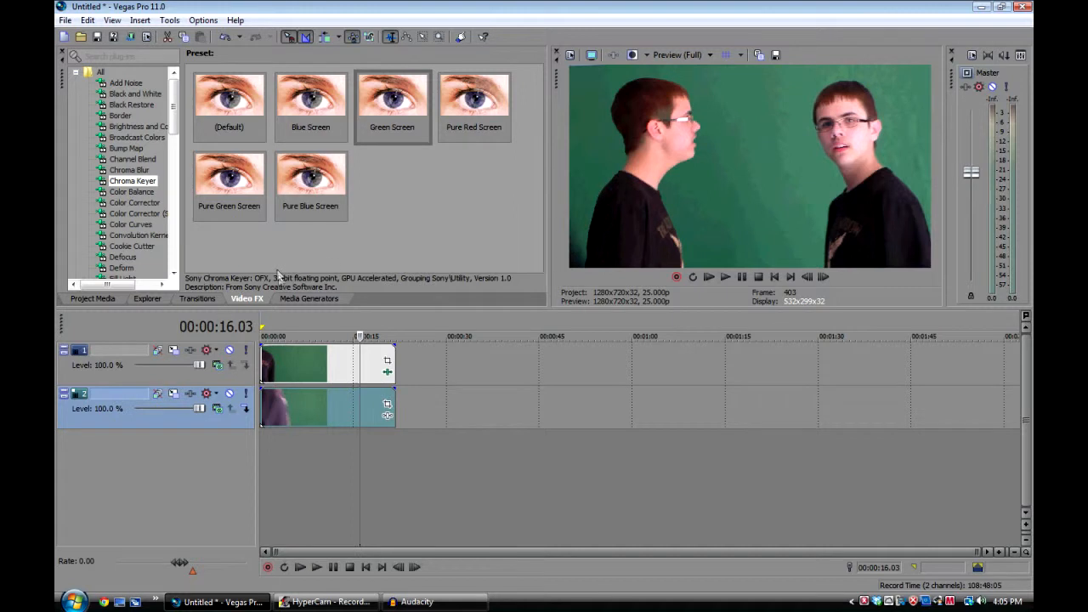
left_click_drag(344, 346, 345, 367)
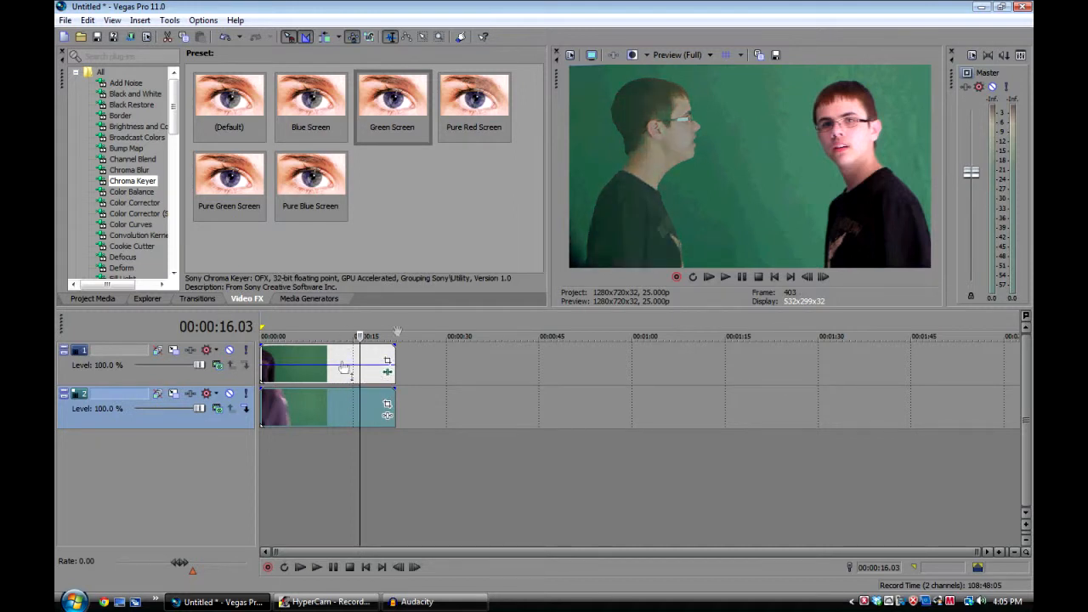
left_click(726, 277)
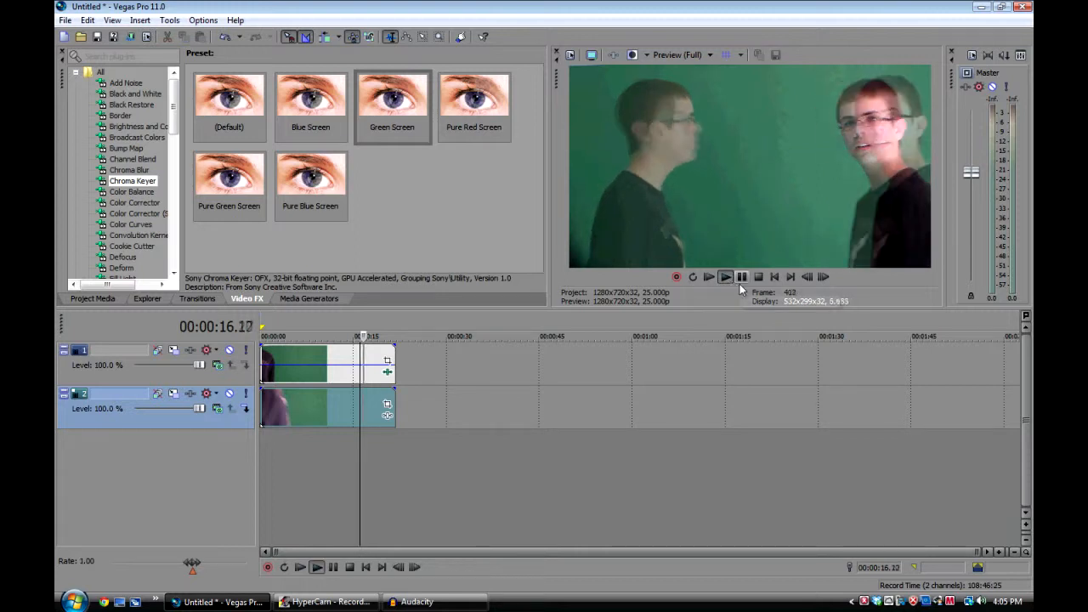
left_click(740, 279)
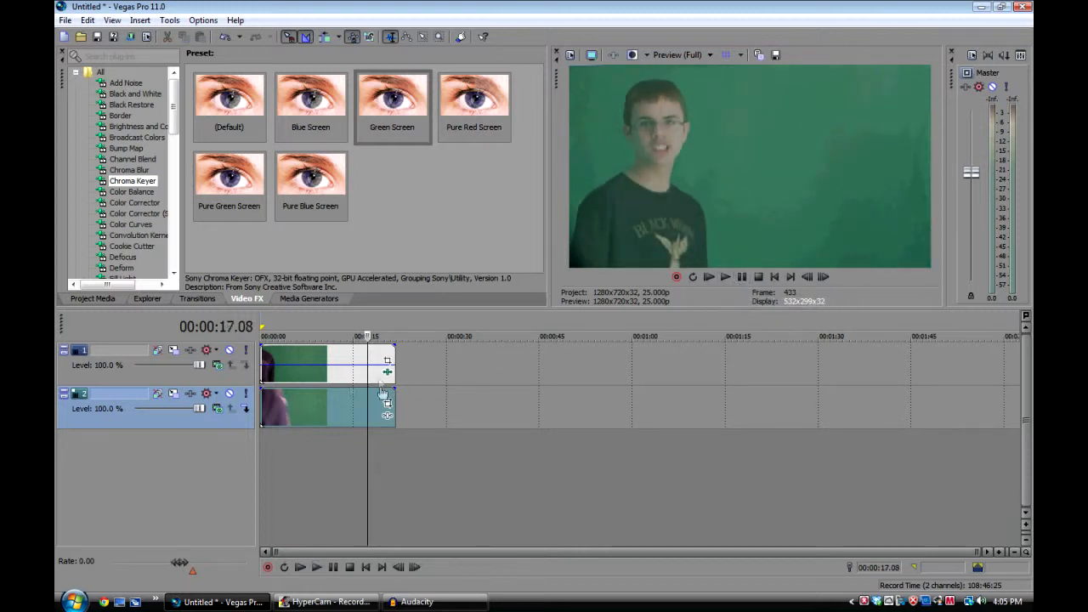
left_click_drag(376, 365, 377, 344)
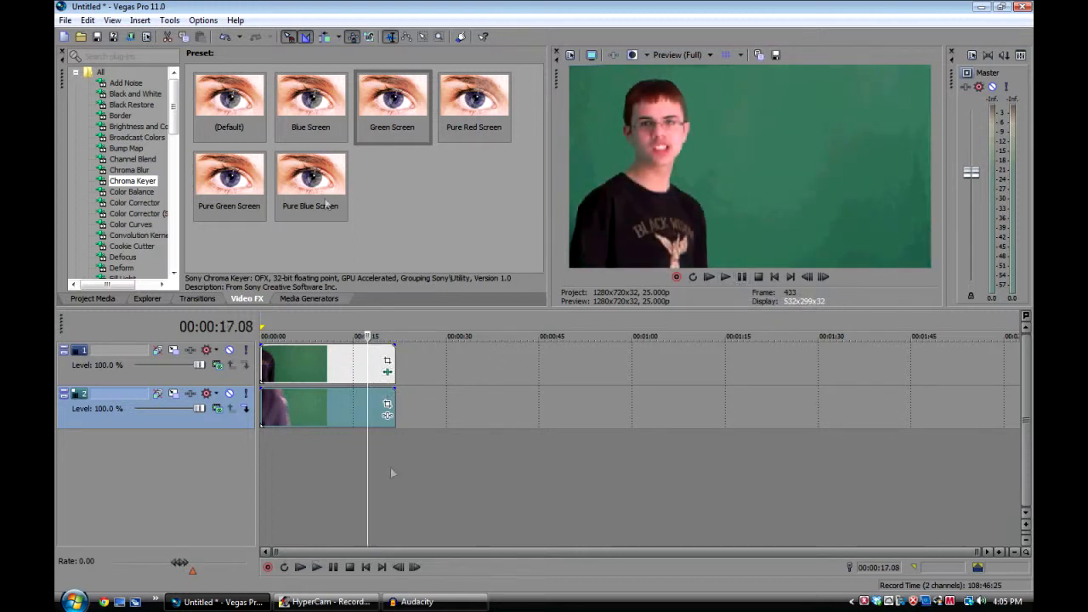
Check the finished clone composite at 00:00:14.01 and 00:00:14.09 on the timeline
left_click(347, 403)
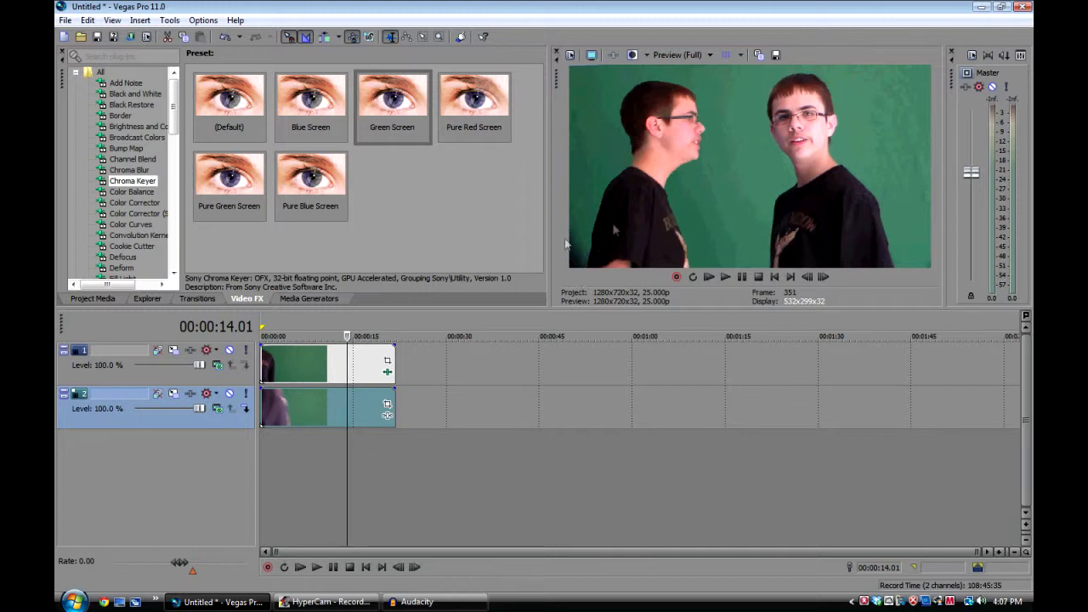
left_click(349, 365)
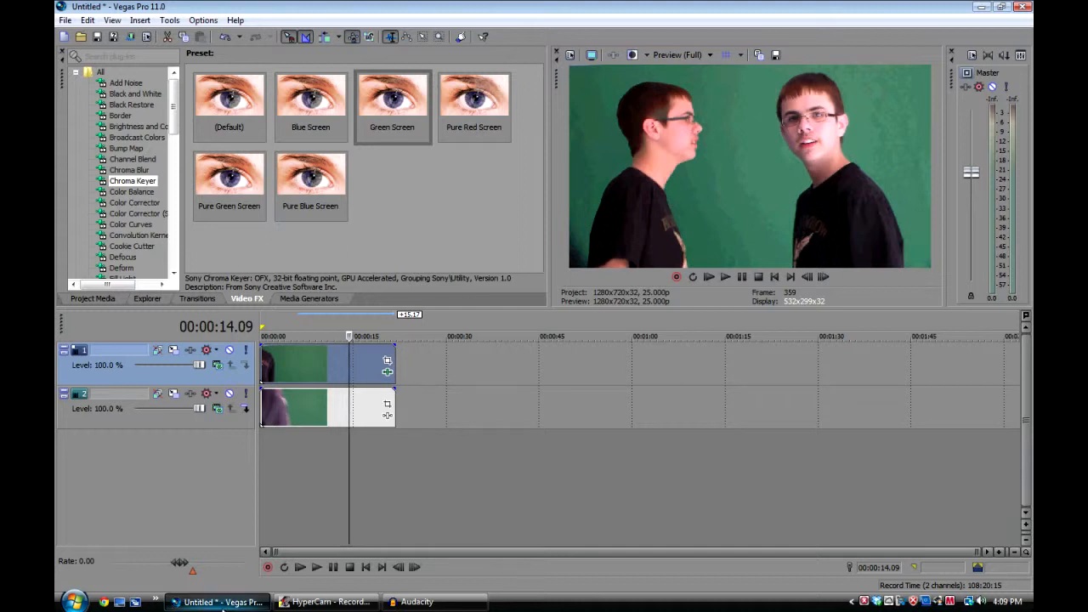
left_click(340, 601)
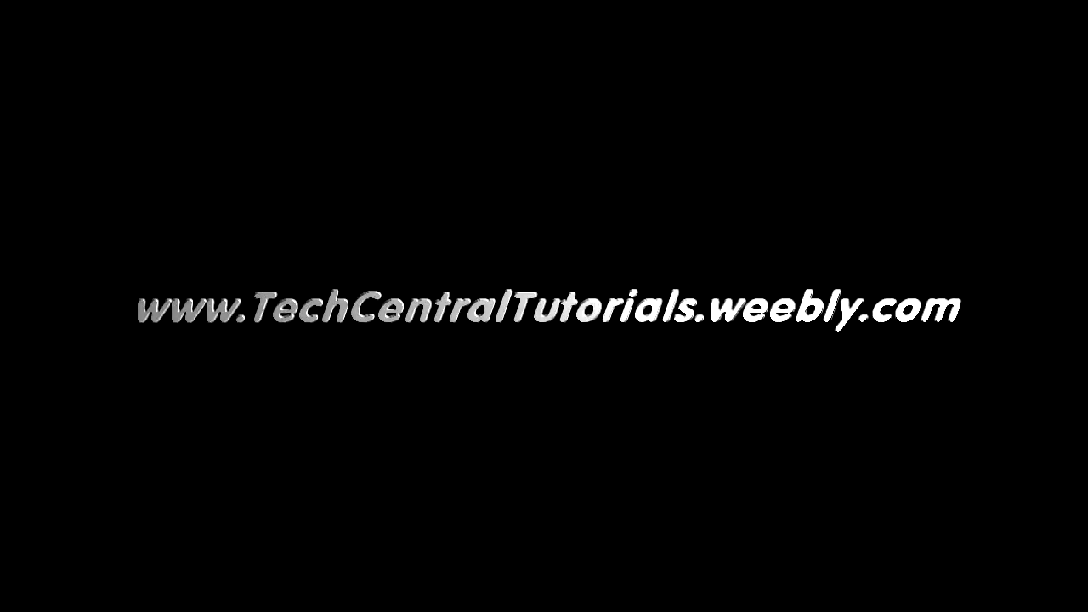